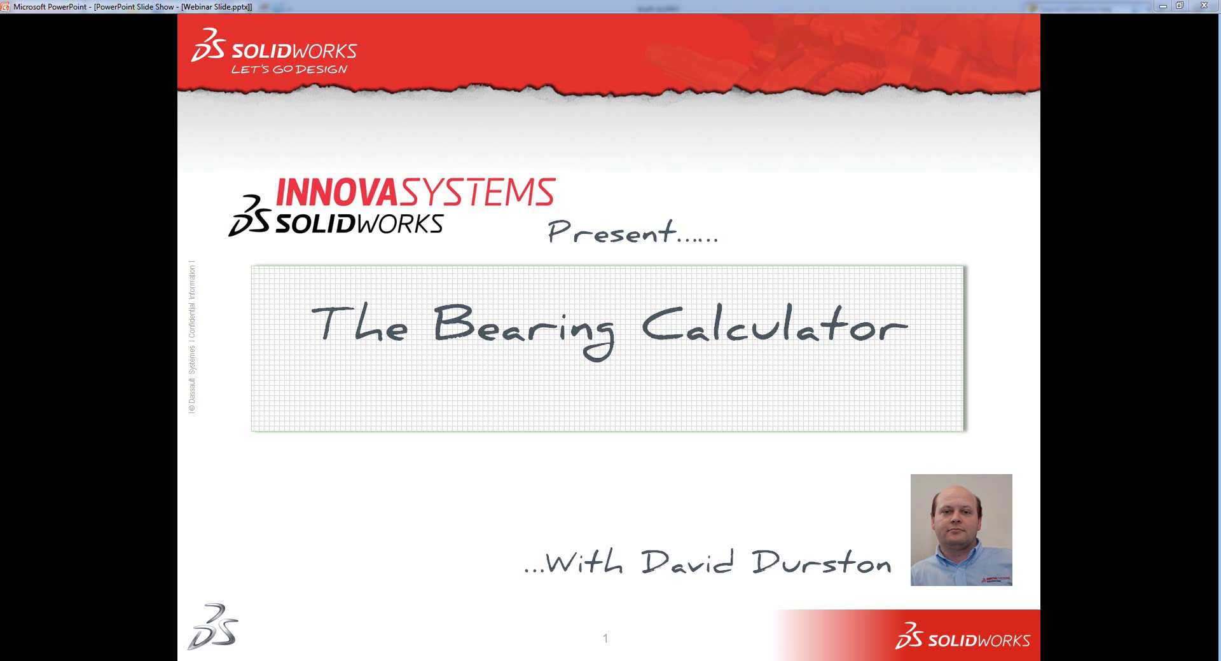
Step: Switch to the SolidWorks shaft part and check the shaft's diameter and length
key("alt+Tab")
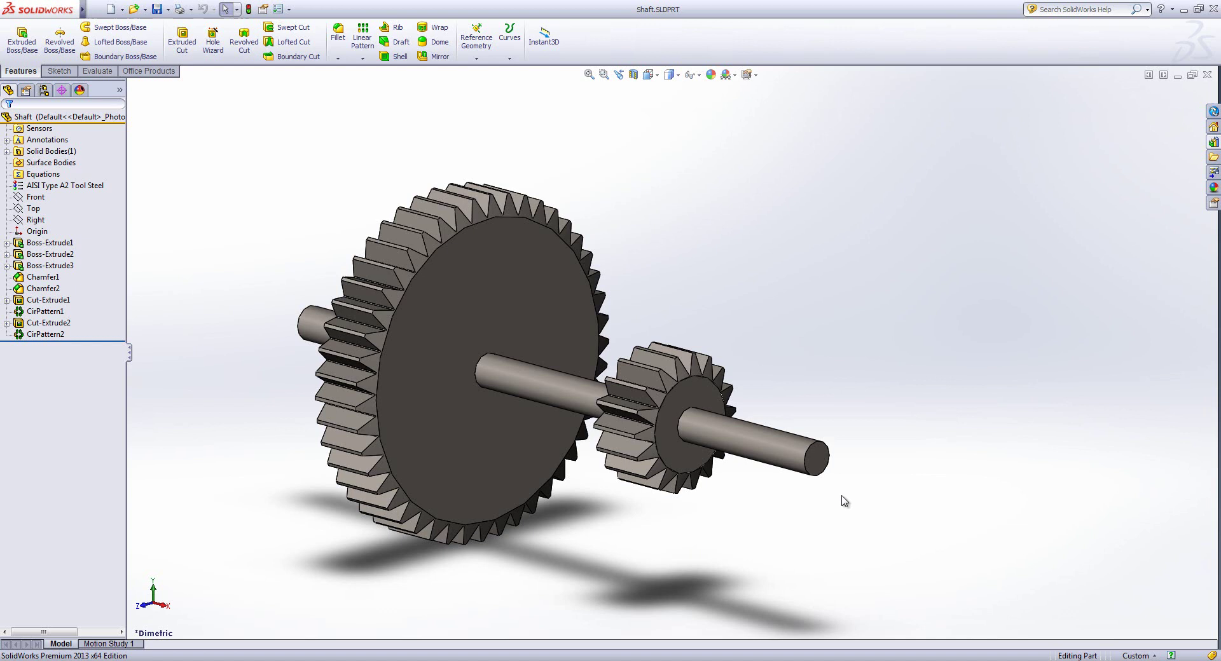
left_click(781, 449)
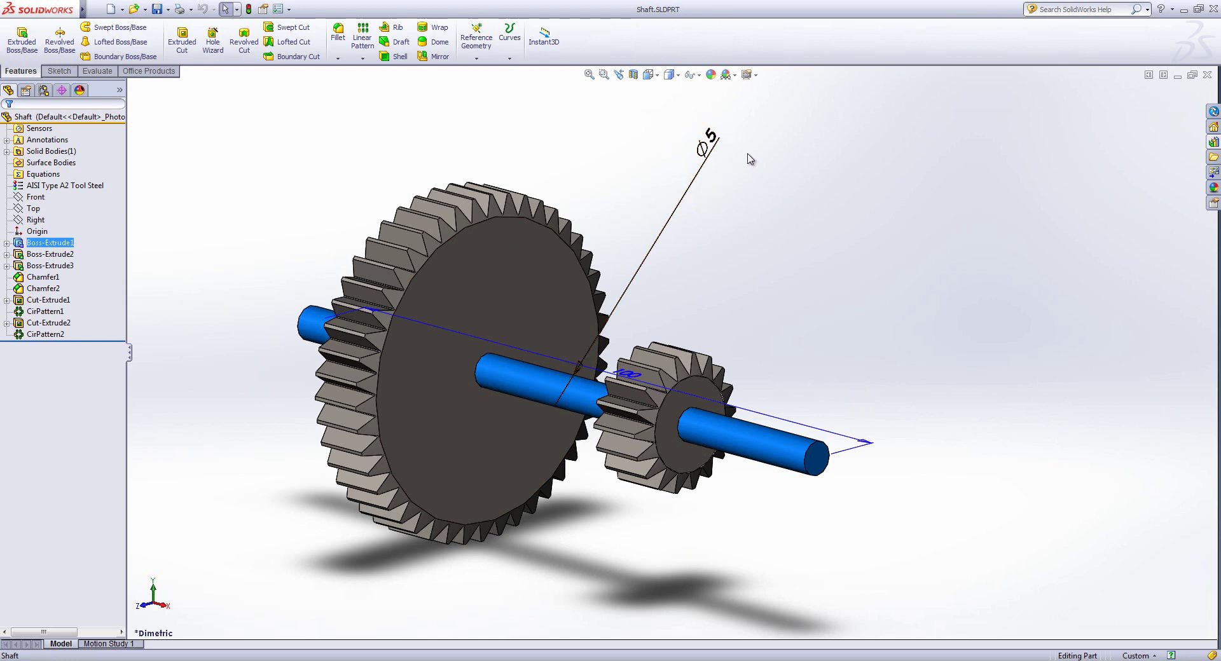
left_click(678, 150)
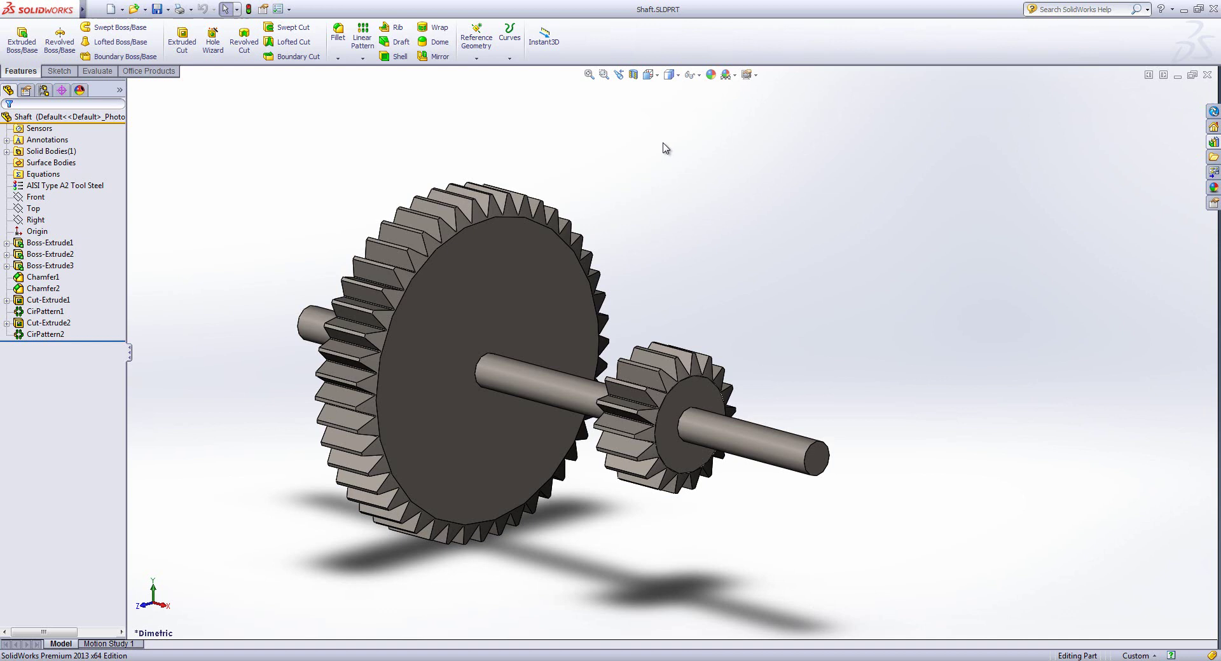
Step: Check whether the SolidWorks Toolbox and SolidWorks Toolbox Browser add-ins are active
left_click(289, 9)
left_click(307, 49)
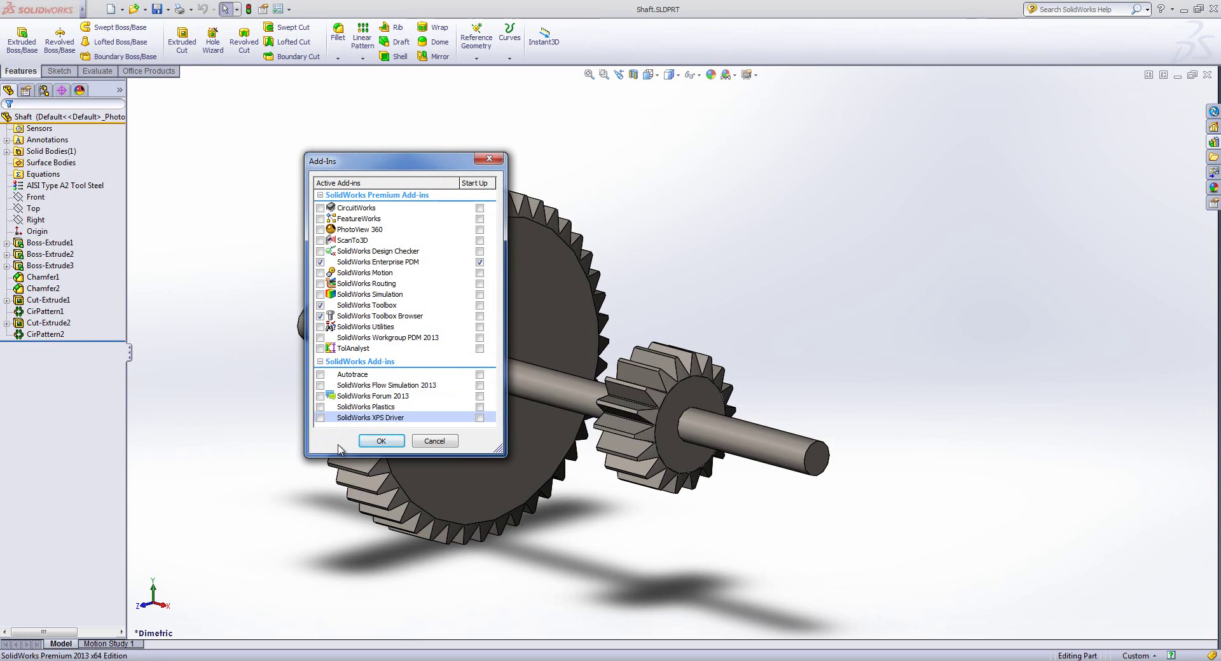
left_click(375, 442)
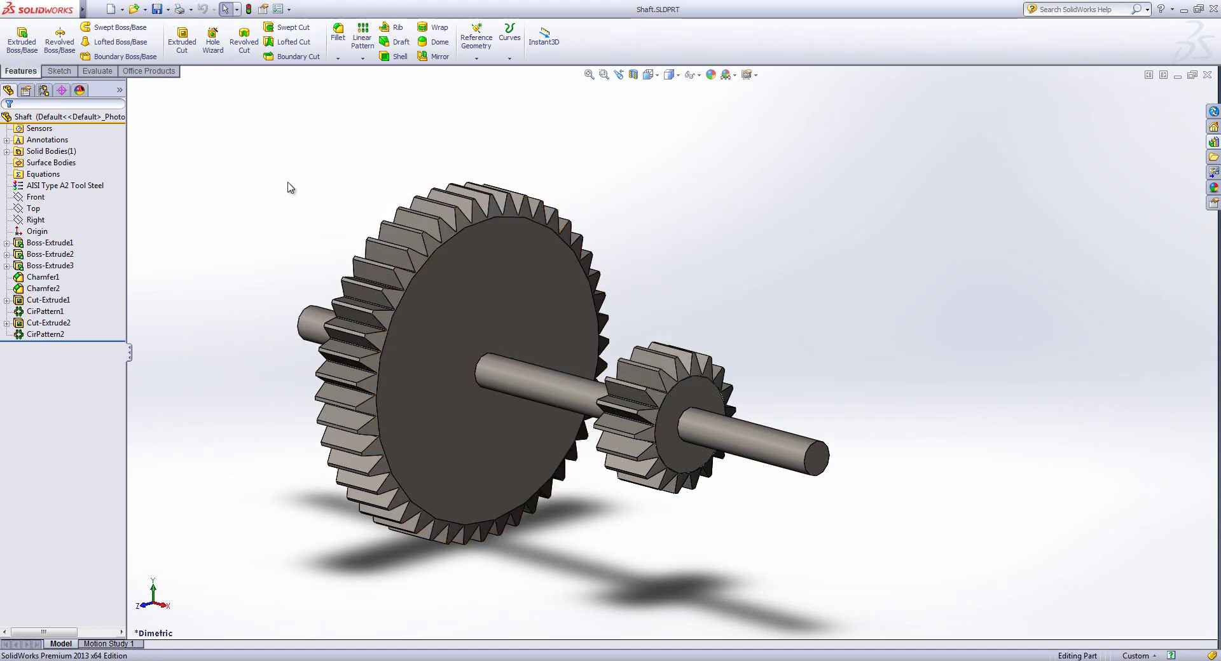
Step: Open the Toolbox Bearing Calculator and set it to SI units and the ISO standard
mouse_move(82, 8)
left_click(193, 8)
mouse_move(226, 11)
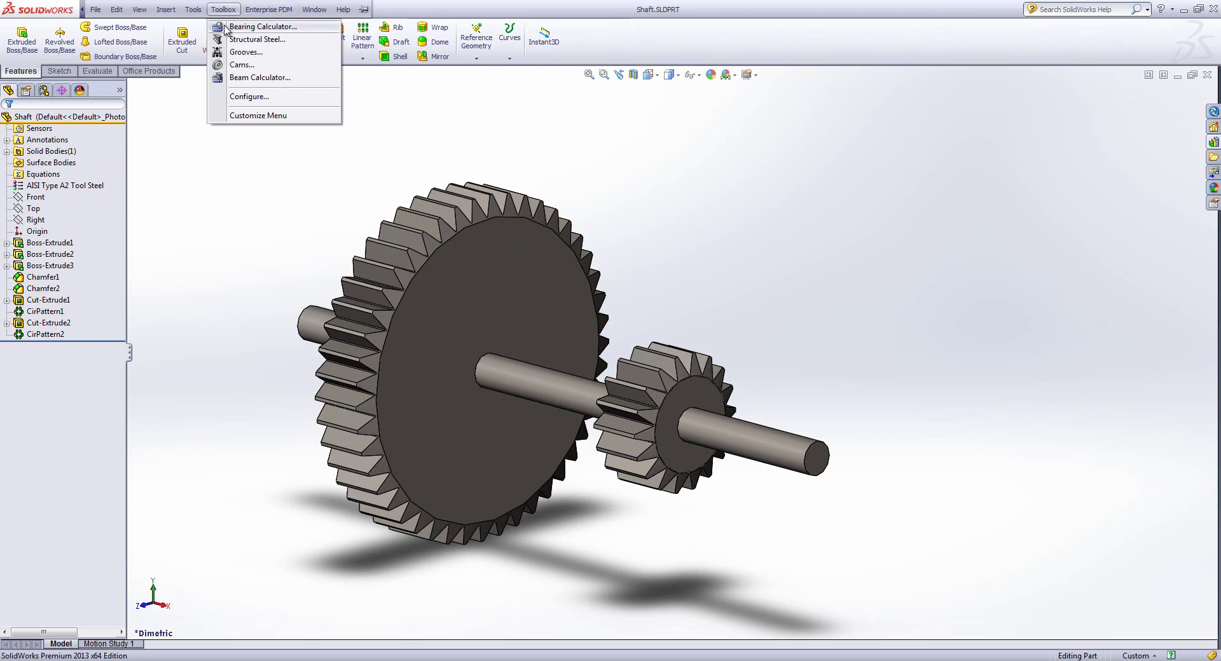
left_click(309, 29)
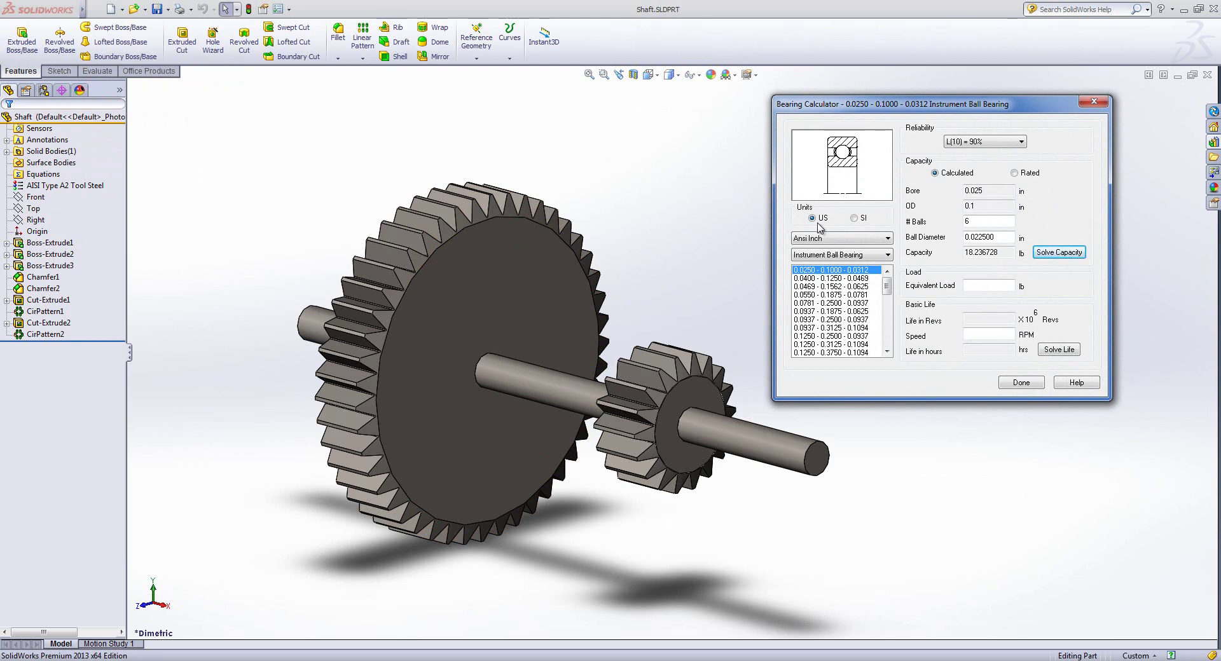
left_click(854, 219)
left_click(830, 241)
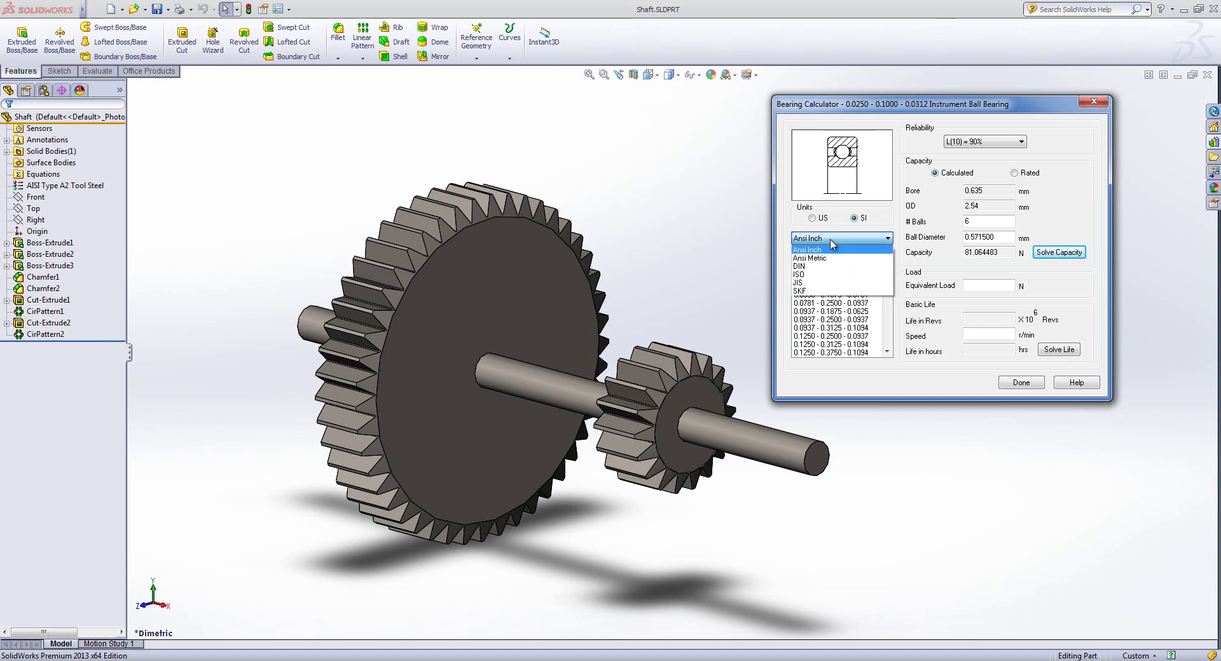
left_click(829, 275)
left_click(827, 271)
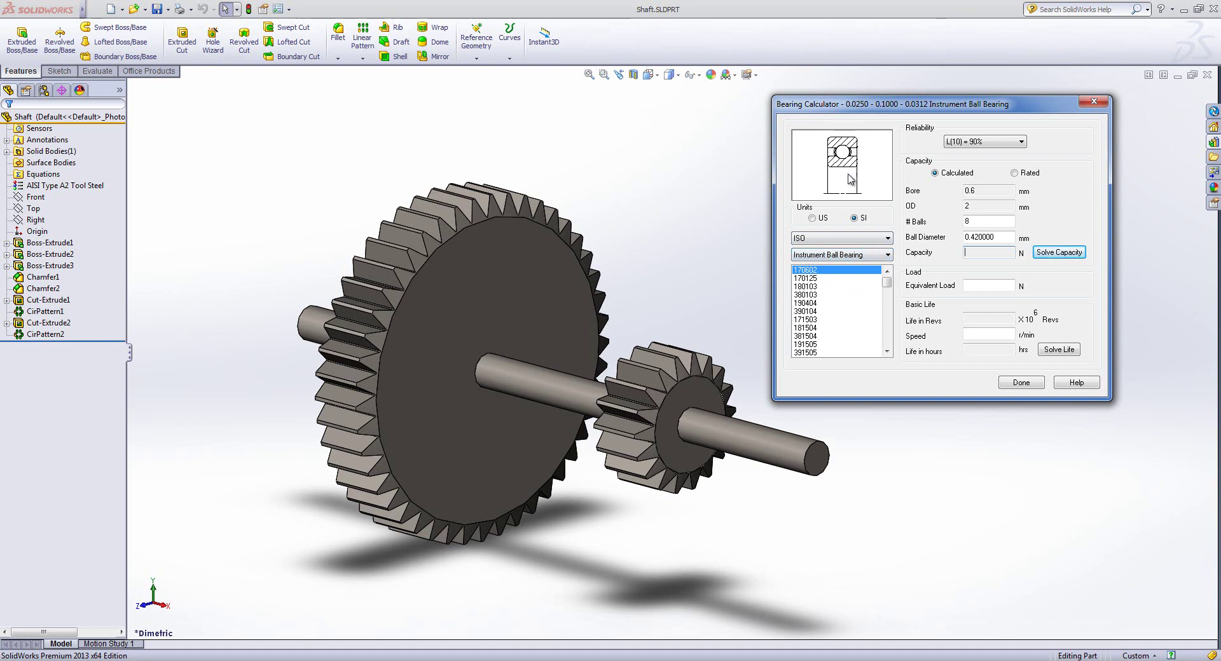
Step: Try the Instrument Roller, Thrust Ball and Thrust Roller bearing types and return to Instrument Ball Bearing
left_click(846, 255)
left_click(846, 280)
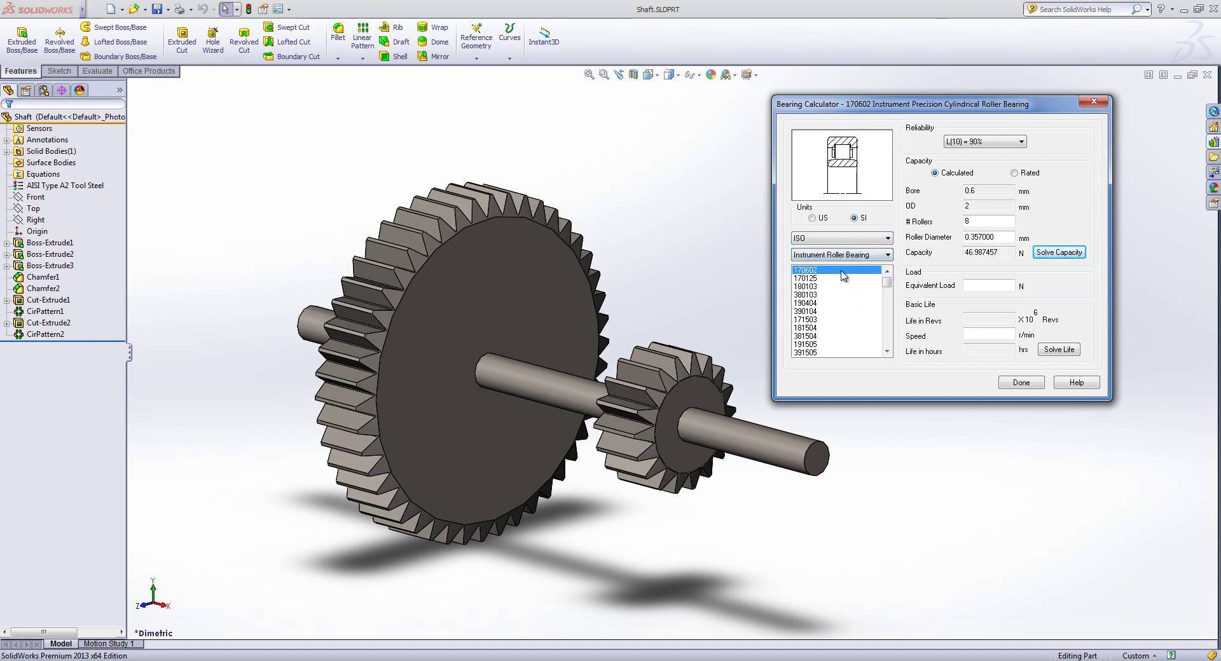
left_click(833, 255)
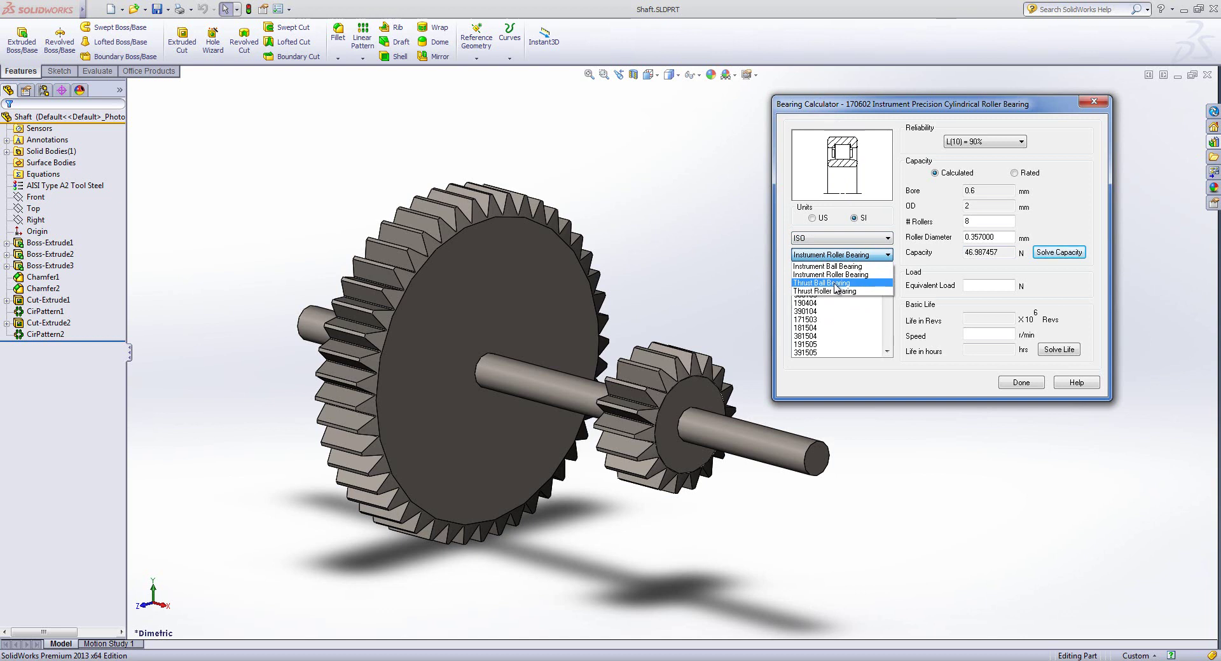
left_click(827, 278)
left_click(833, 255)
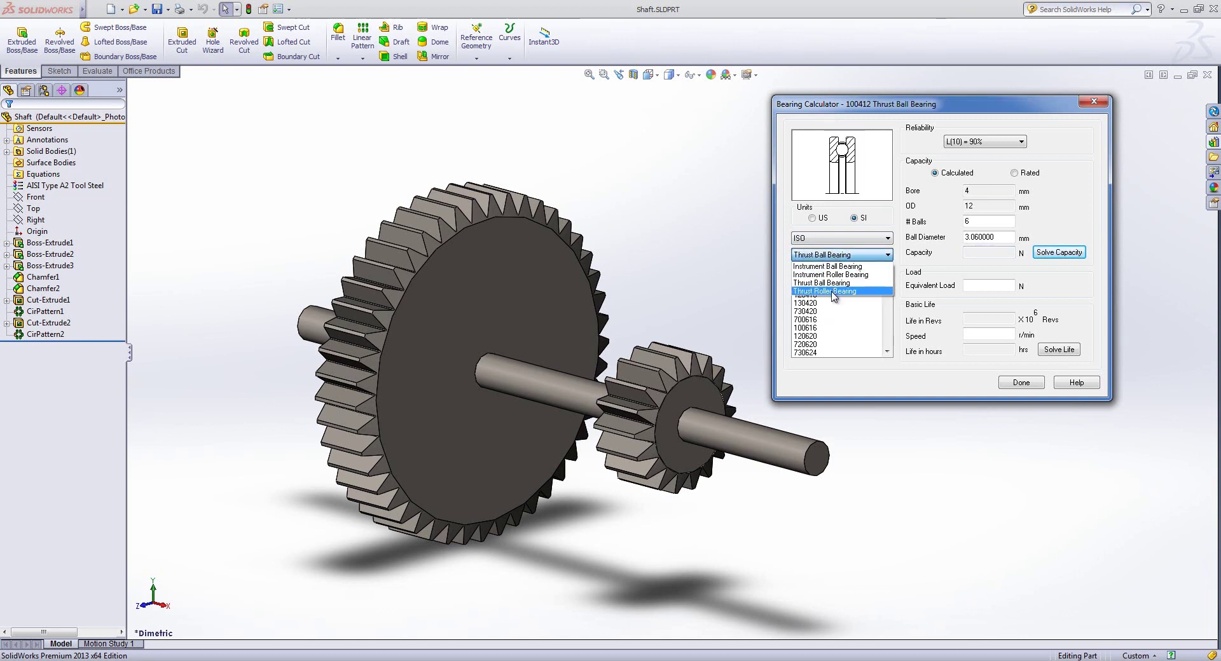
left_click(834, 297)
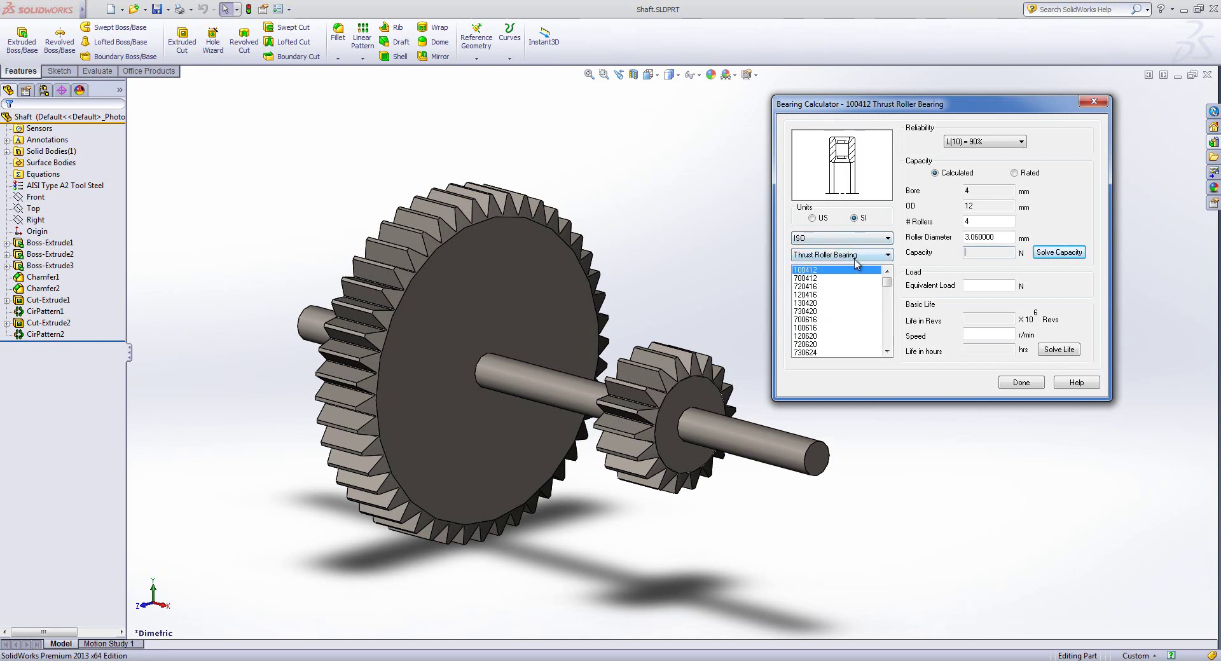
left_click(853, 255)
left_click(846, 267)
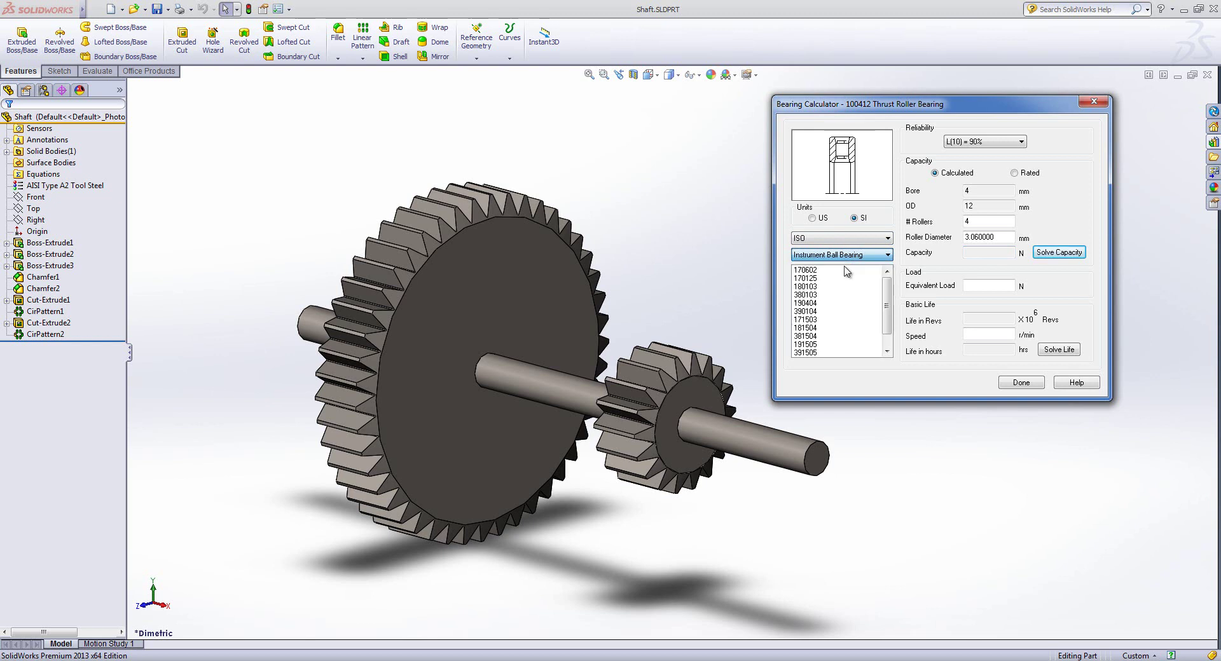
left_click(846, 255)
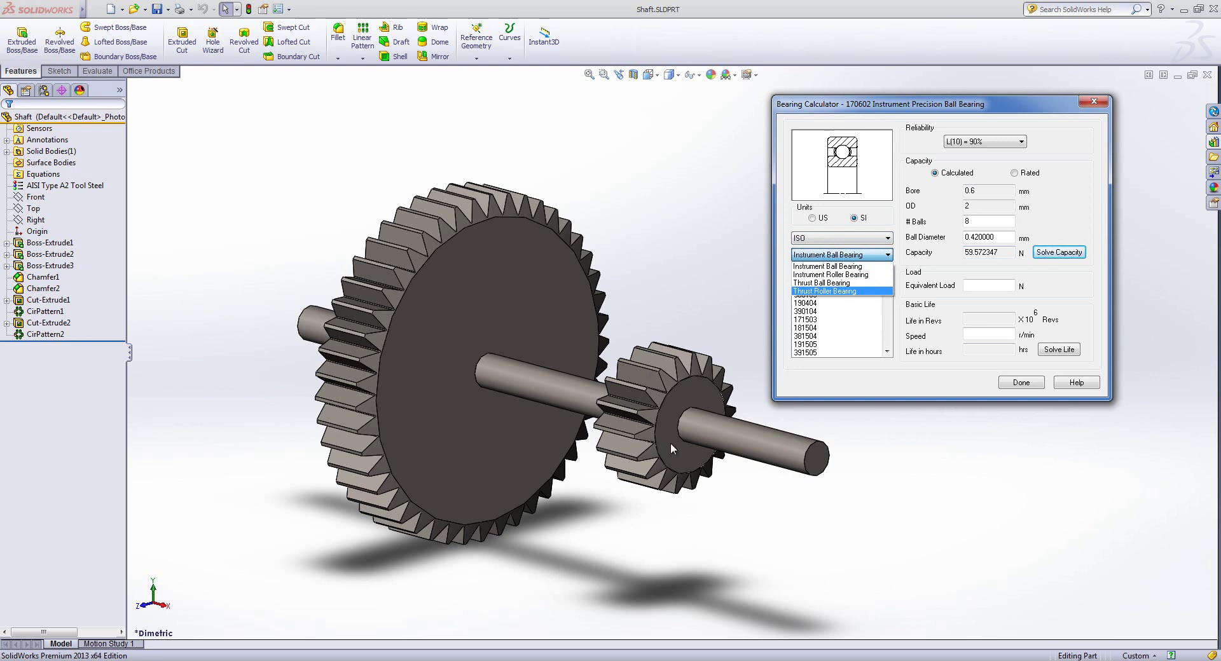
left_click(884, 356)
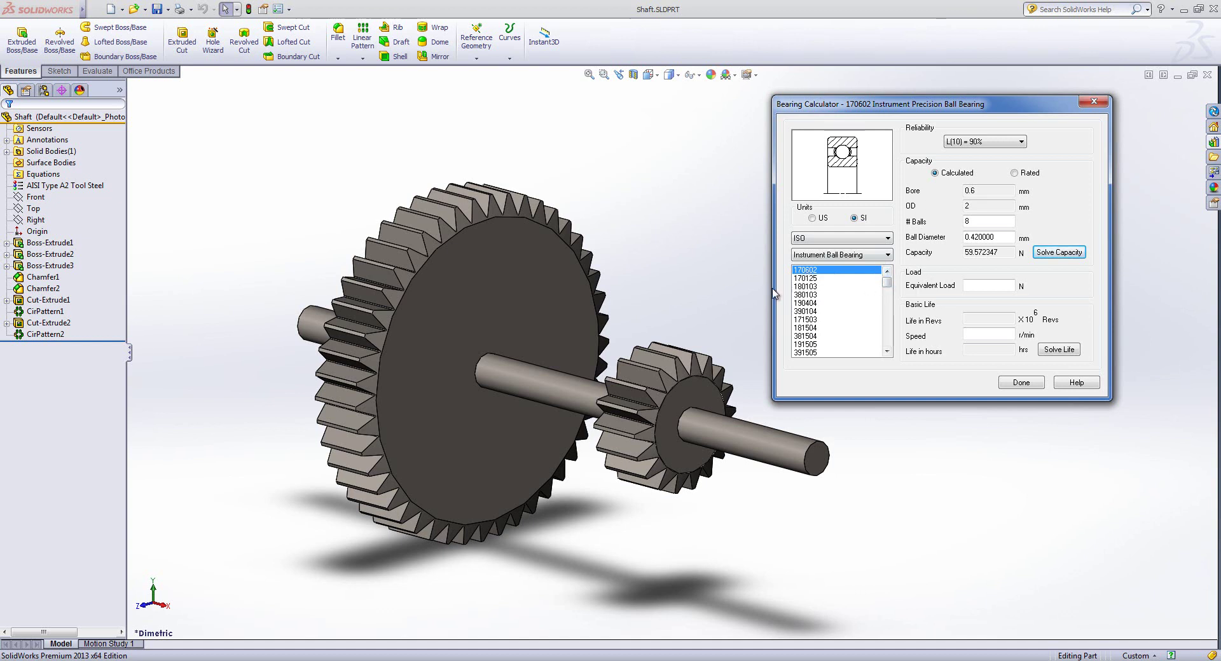
Step: Choose bearing 170508 with a 5 mm bore to match the shaft
key("Down")
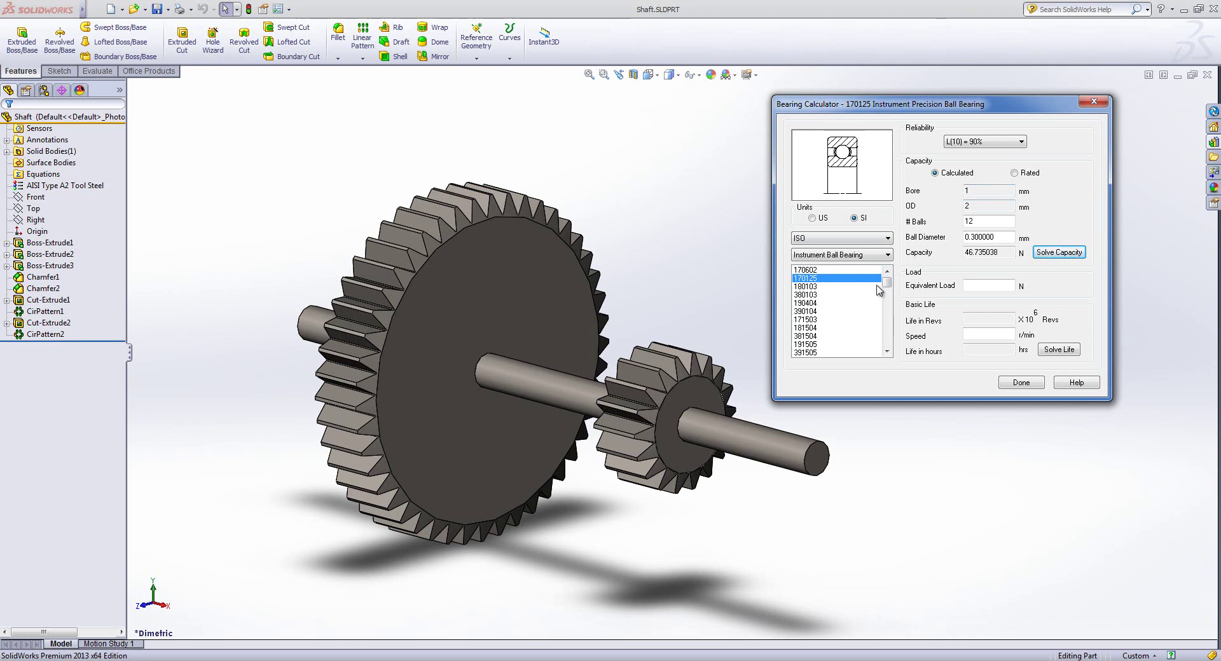
left_click_drag(886, 283, 888, 313)
left_click(807, 304)
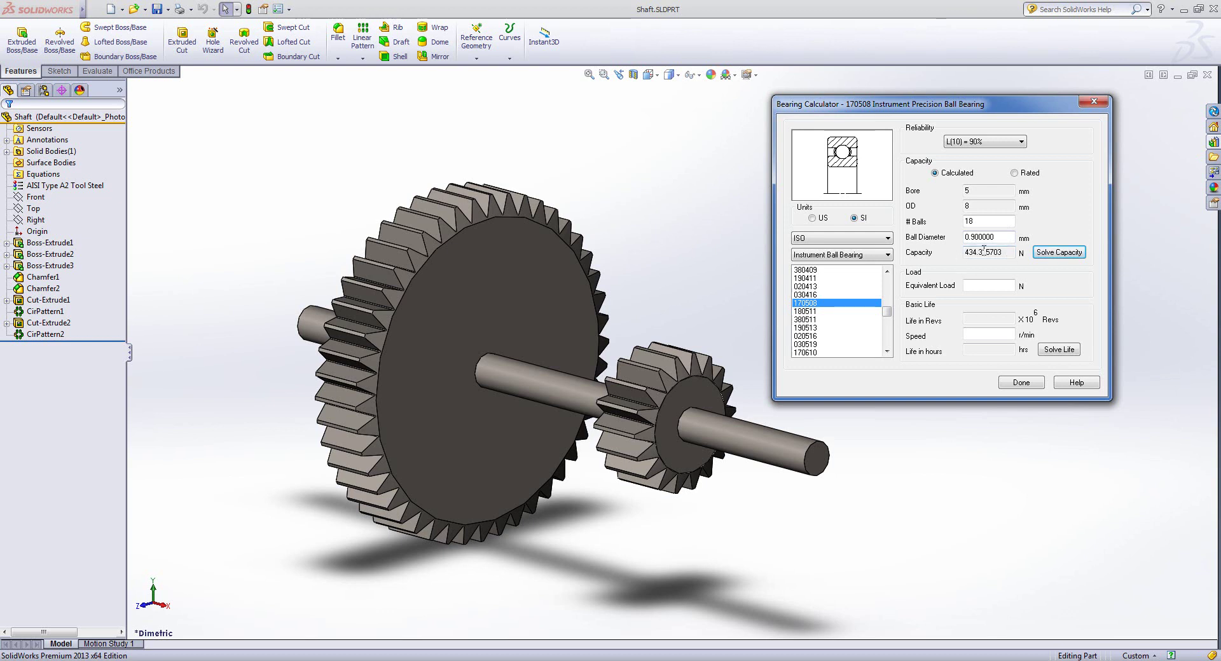
Step: Try 20 balls for the bearing, restore 18 balls, and solve the capacity
double_click(979, 222)
type("20")
double_click(966, 221)
type("18")
left_click(997, 237)
left_click(1056, 253)
Step: Try the Rated capacity option and return to the Calculated capacity
left_click(1015, 173)
left_click(981, 253)
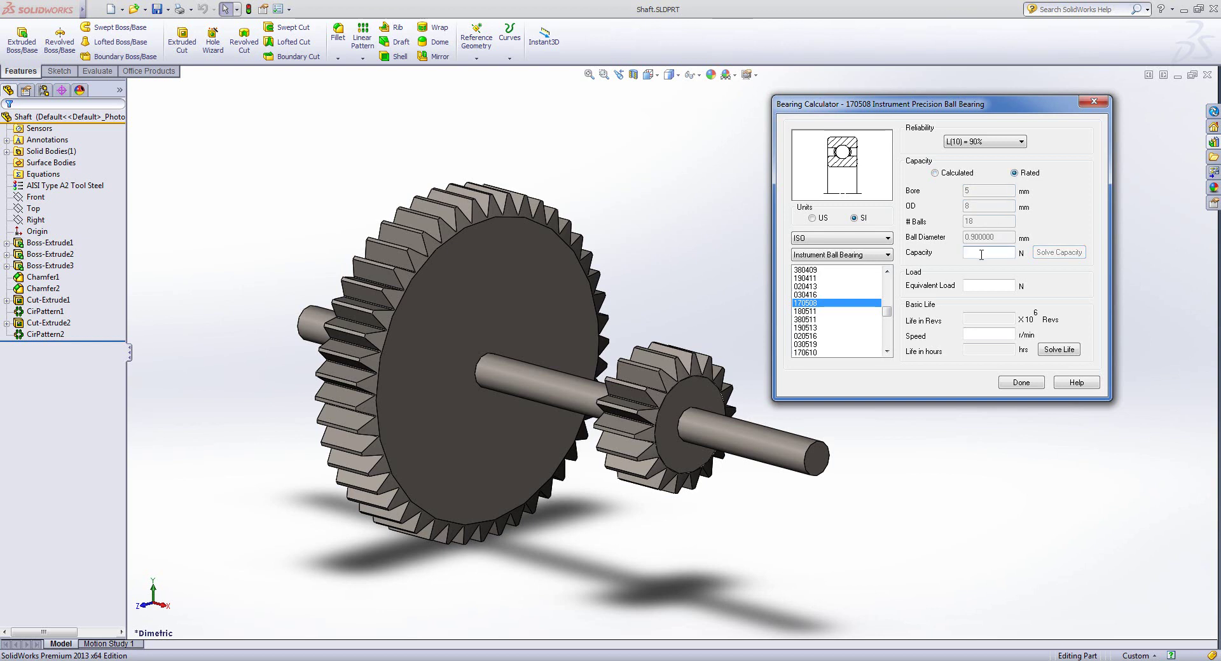
left_click(952, 174)
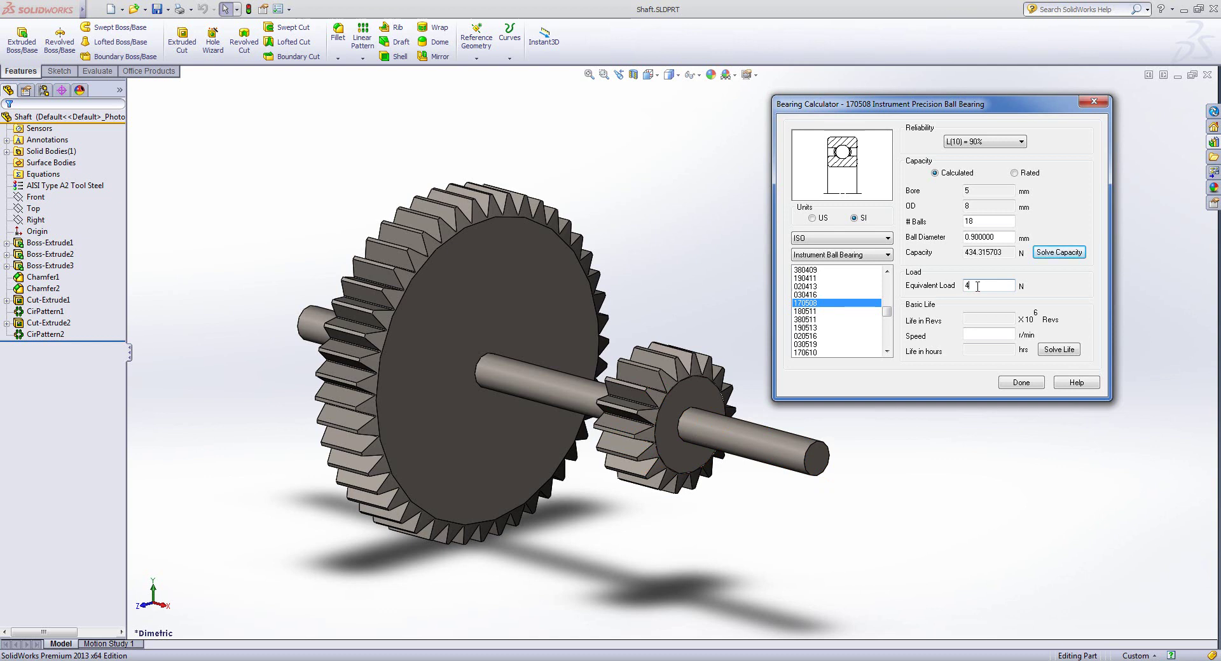
Step: Set the equivalent load to 450 N and try to solve the bearing's life
type("0")
left_click(1060, 352)
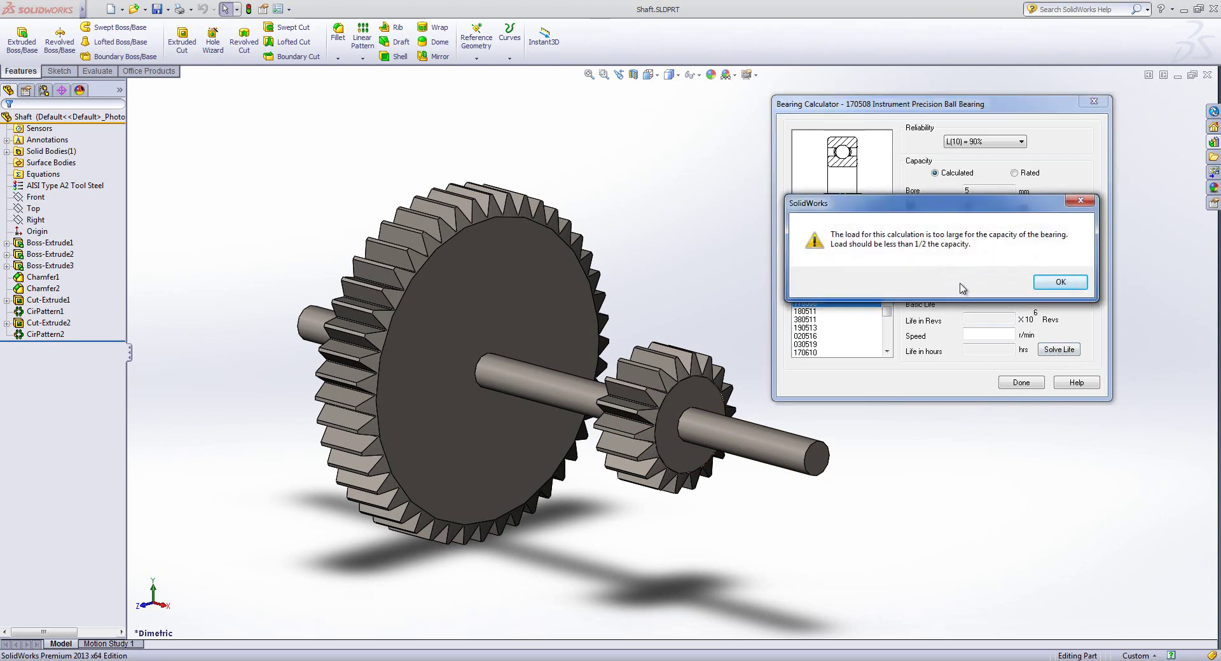
left_click(1060, 283)
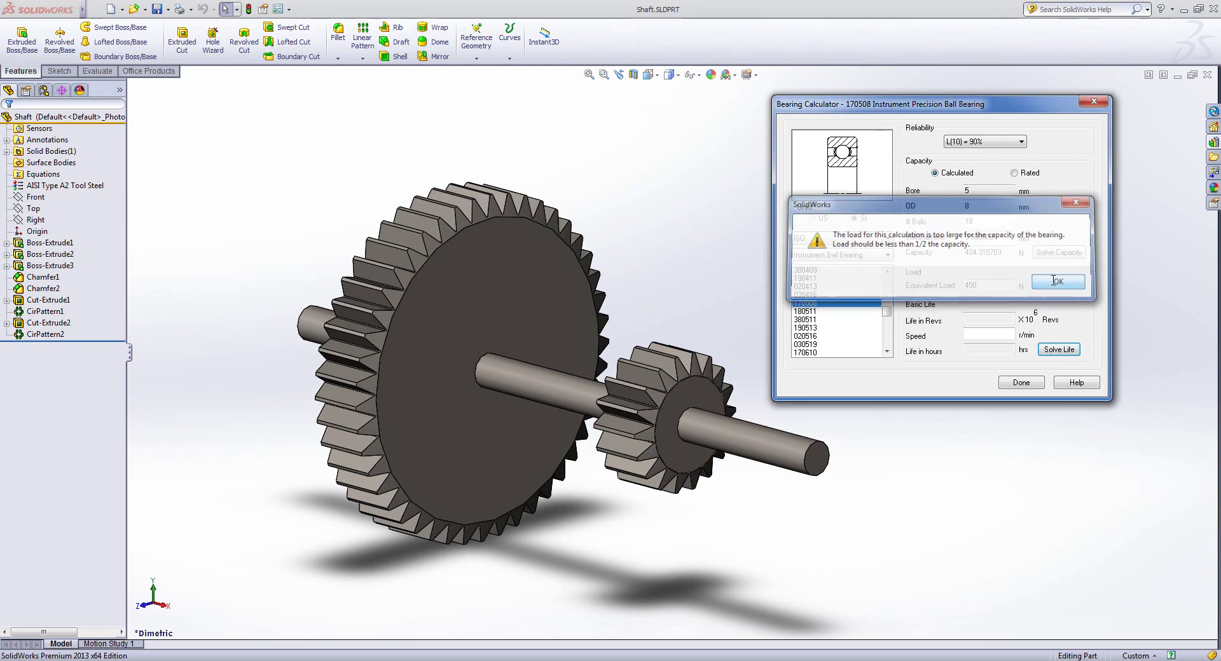
Step: Choose bearing 180511, set the speed to 1000 r/min, and solve its basic life
left_click(819, 312)
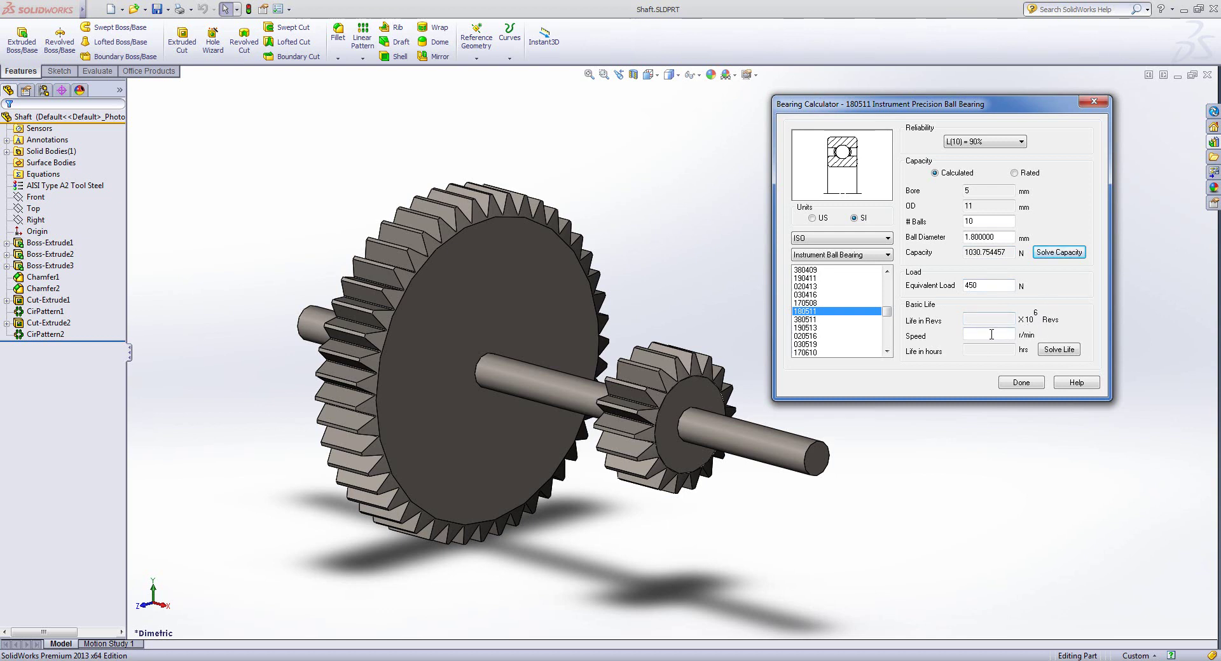
left_click(1059, 349)
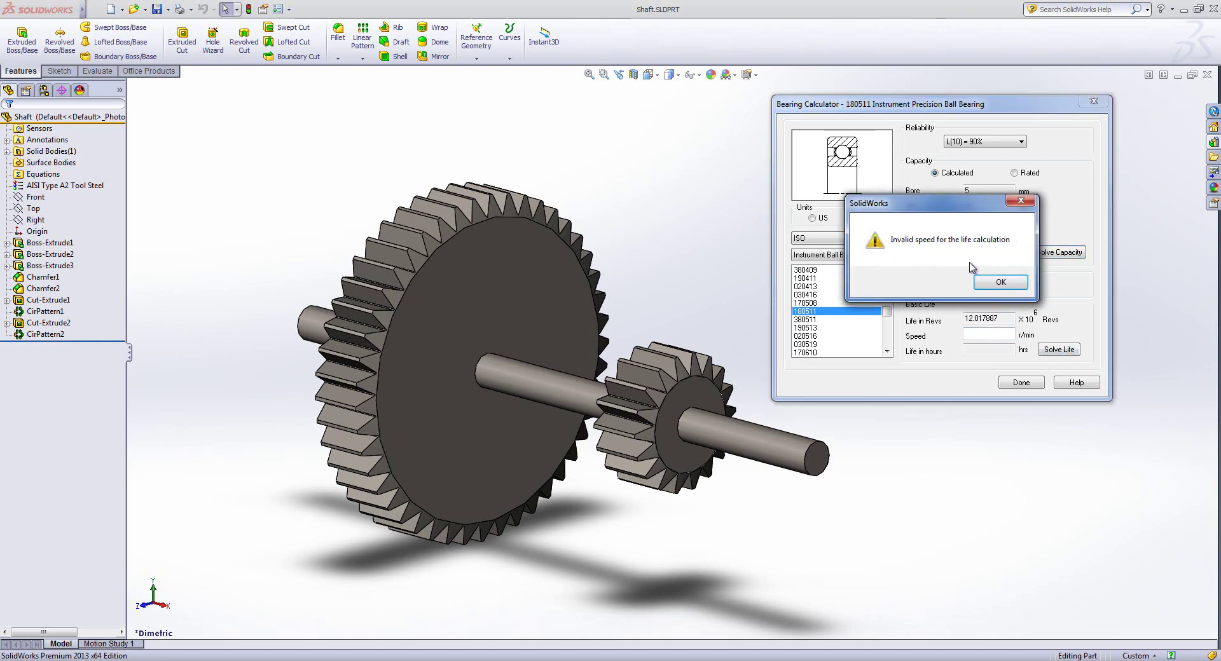
left_click(1010, 285)
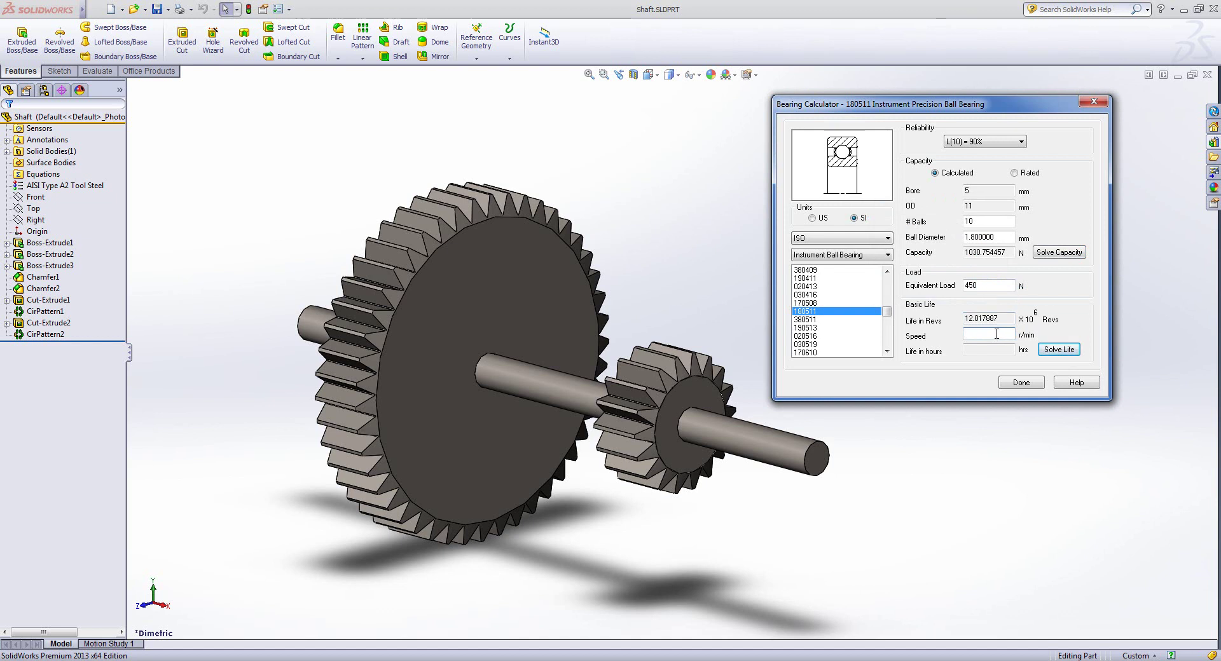
type("1000")
left_click(1059, 350)
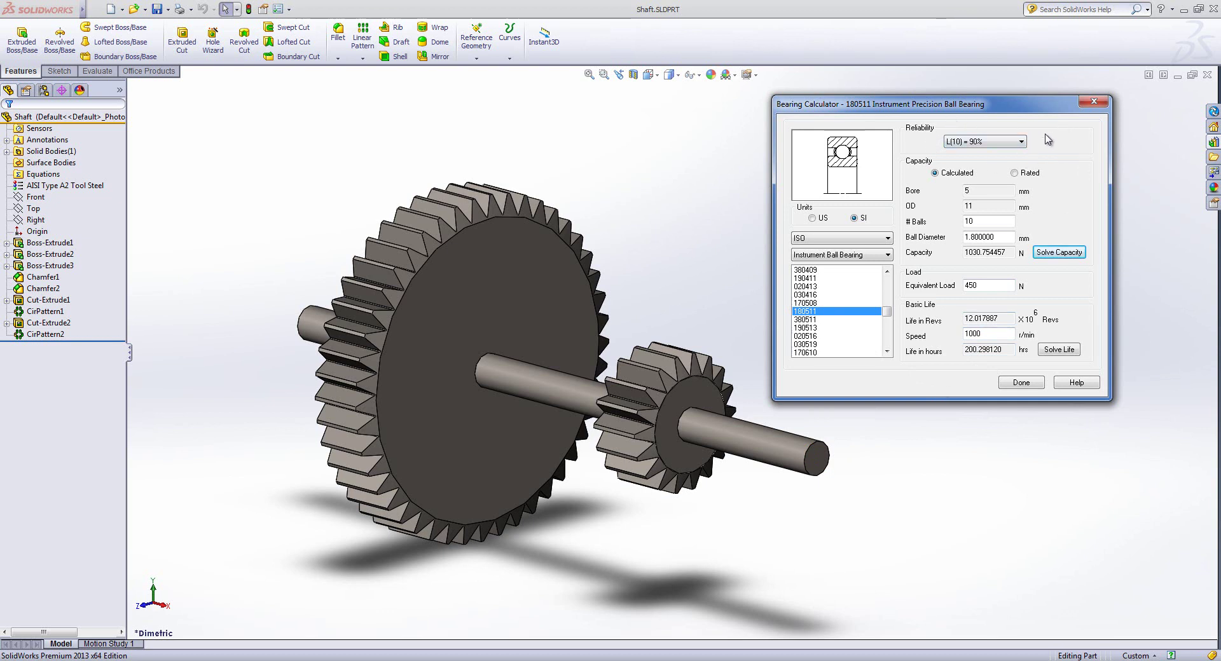
Step: Try a reliability of L(1) = 99% and return it to L(10) = 90%
left_click(1022, 142)
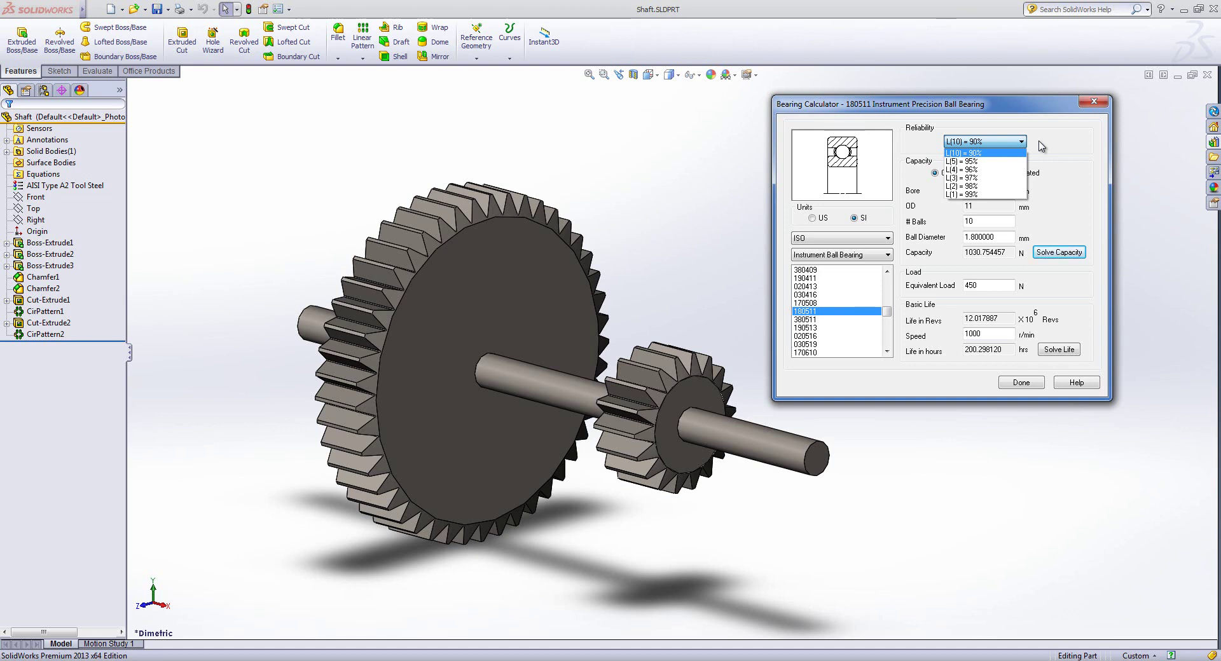
left_click(998, 195)
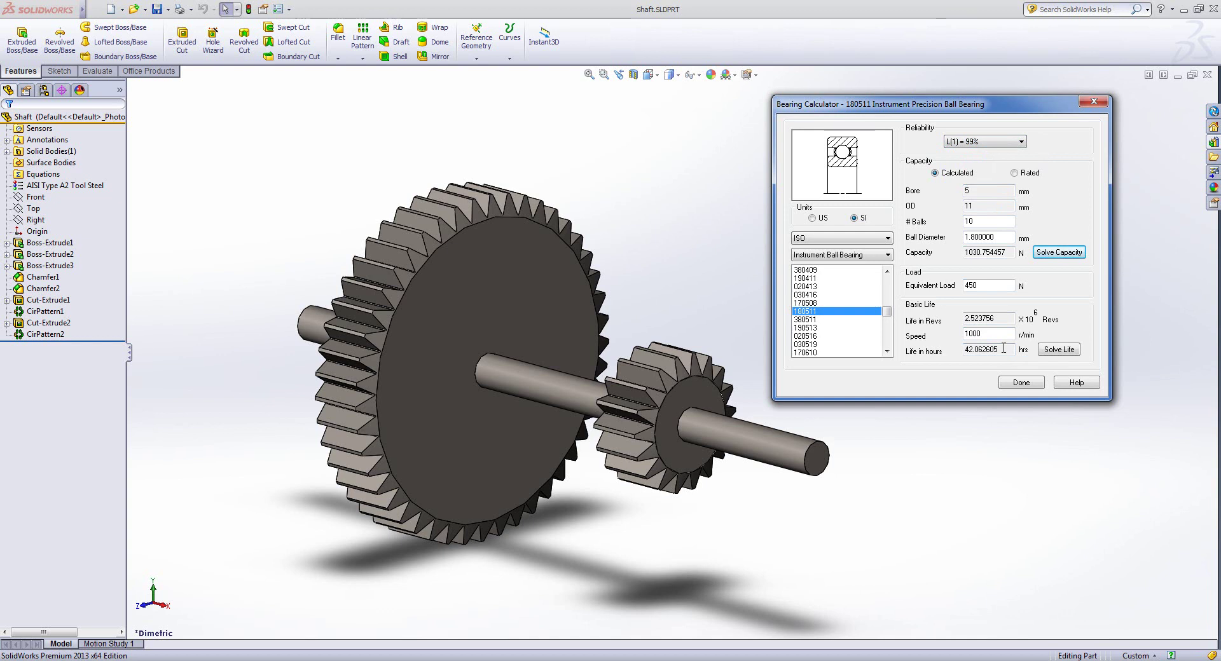
left_click(990, 146)
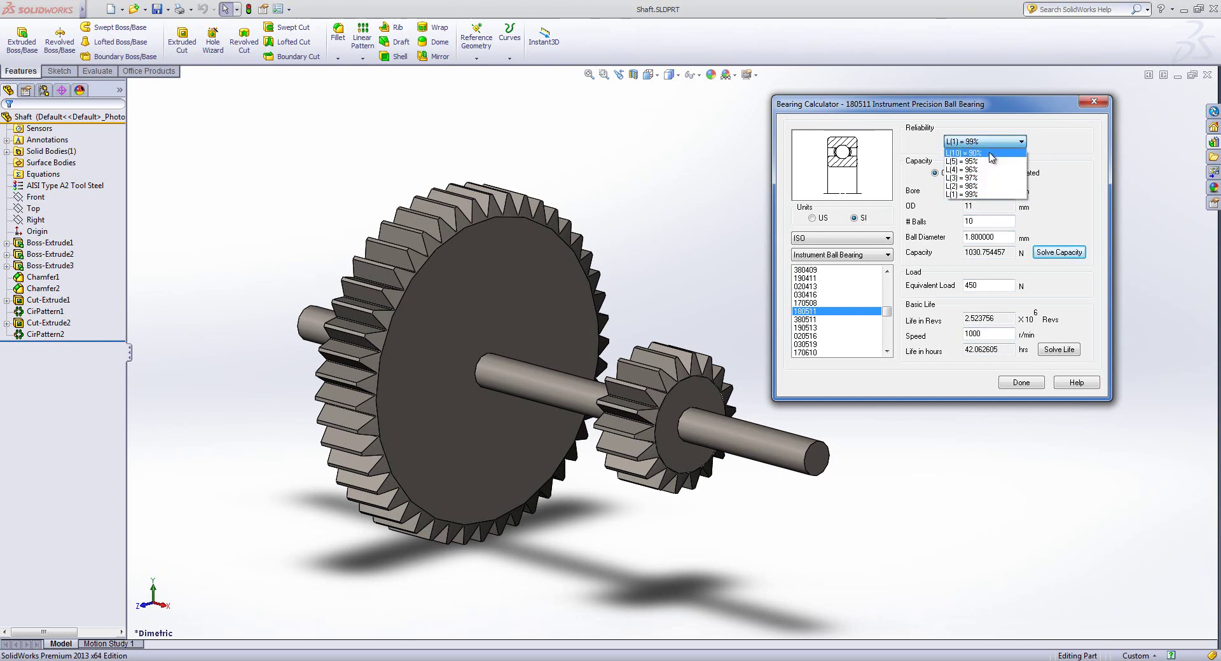
left_click(979, 153)
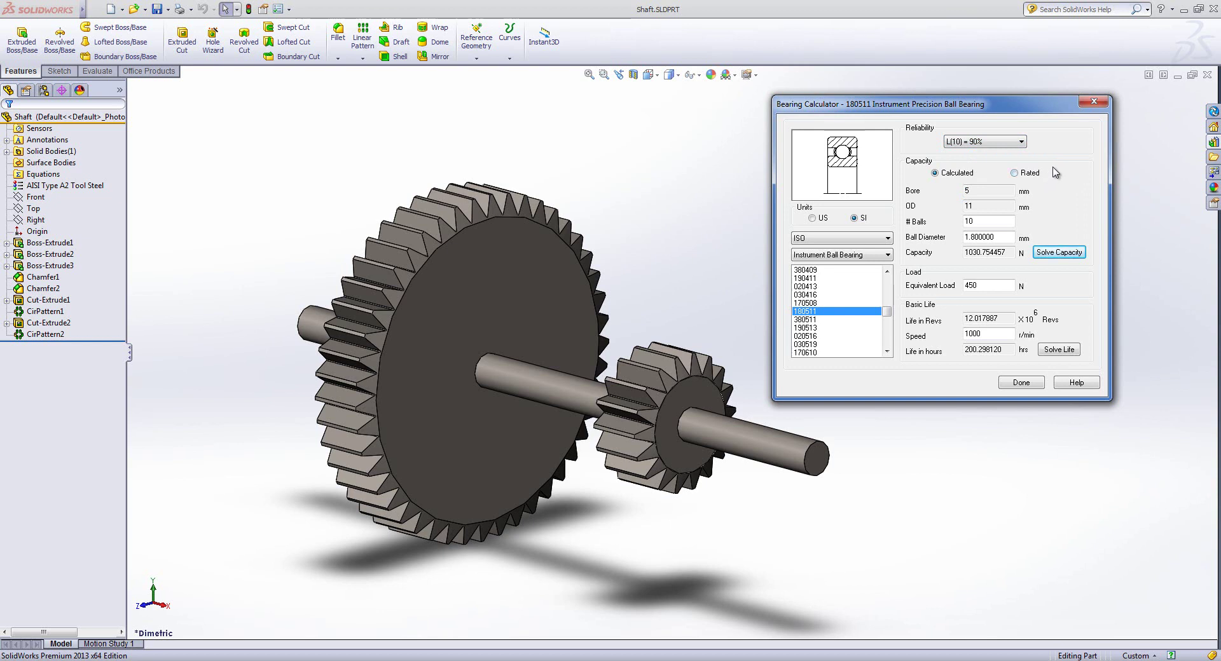
left_click(1018, 144)
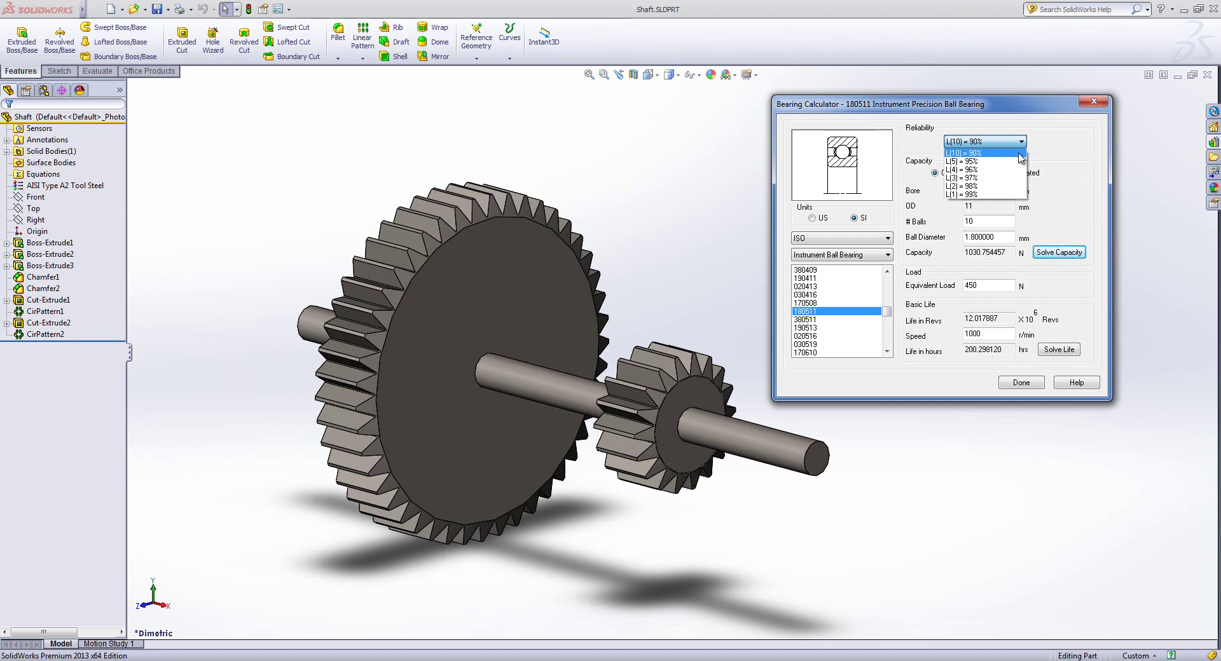
left_click(1064, 139)
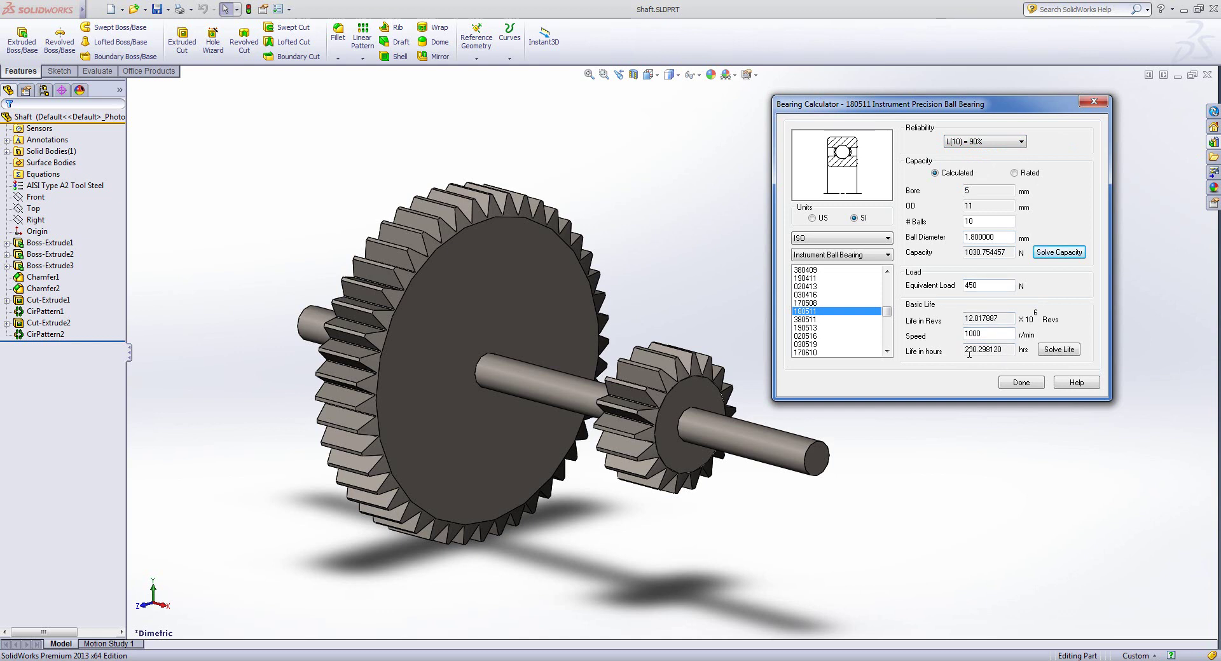
Step: Compare the life of bearings 380511, 190513, 020516 and 030519, and select the 7 mm bore bearing 020722
left_click(810, 320)
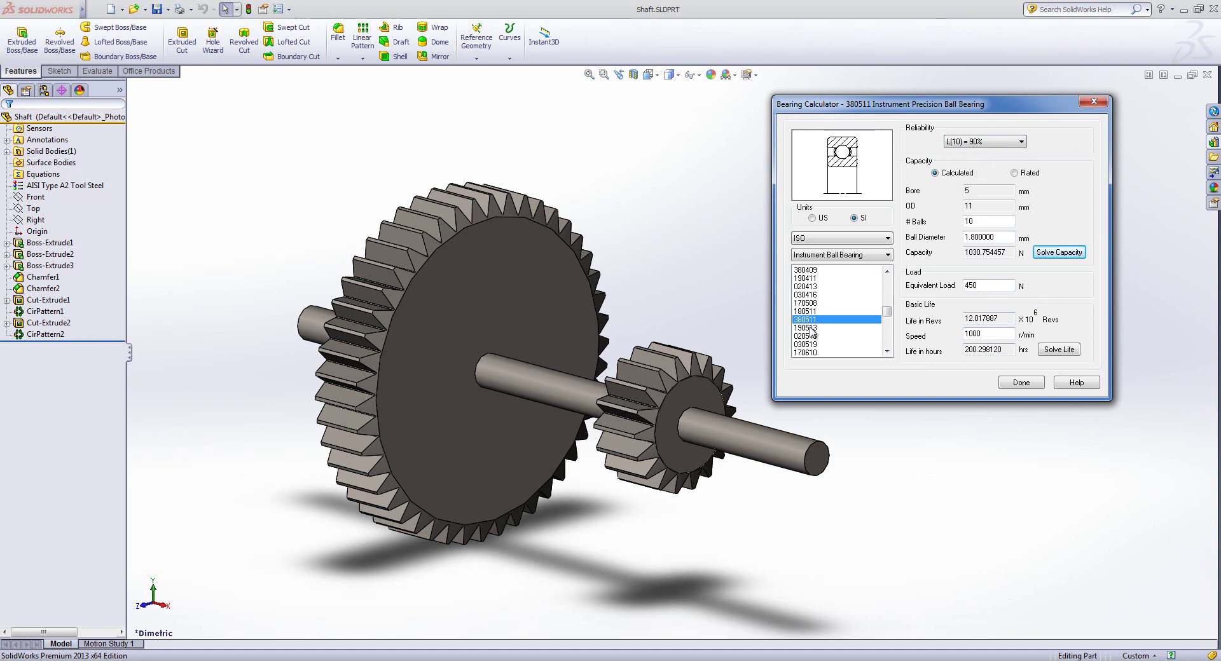
left_click(811, 328)
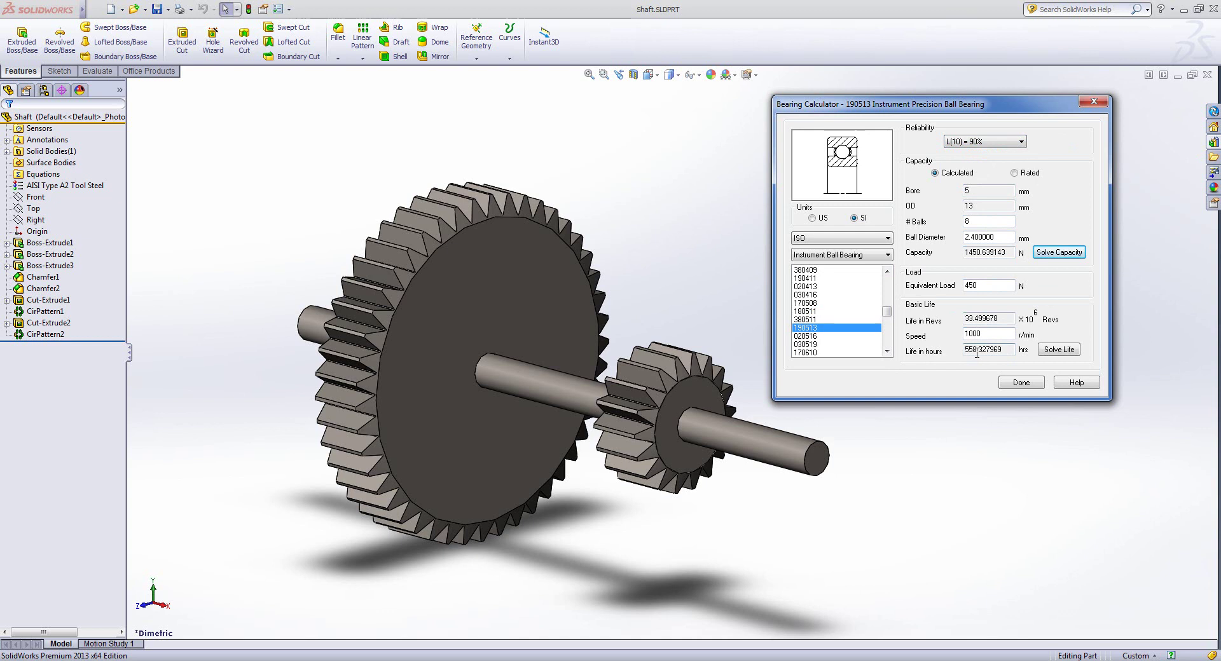
left_click(818, 336)
left_click(826, 345)
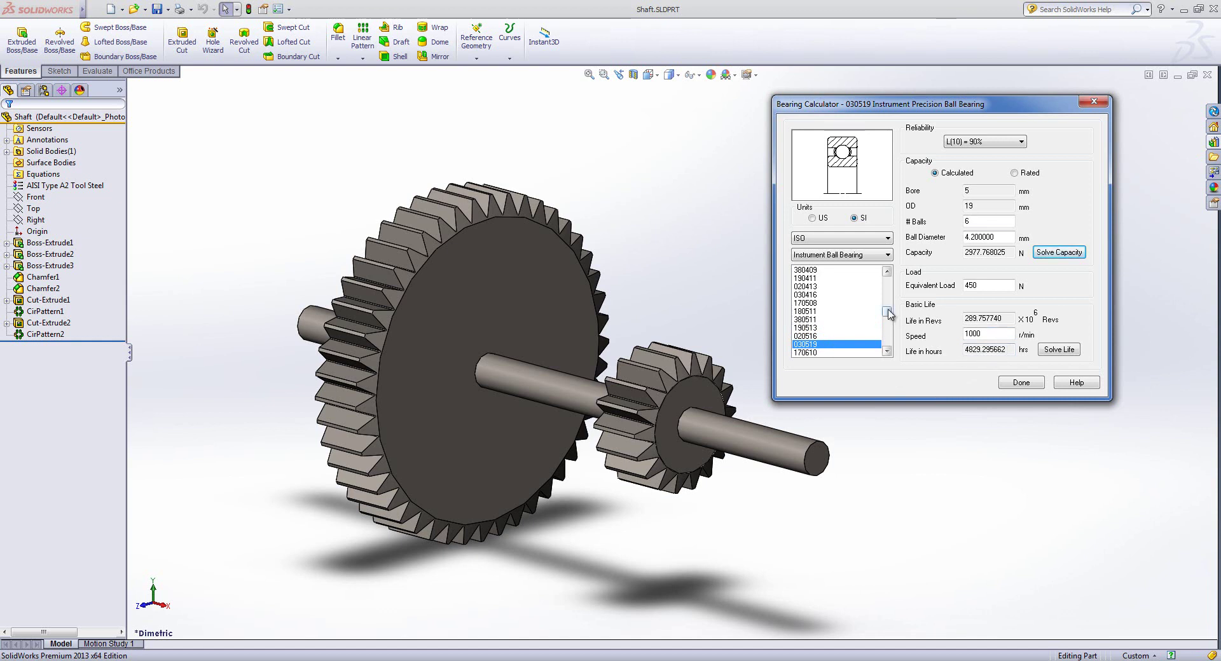
left_click_drag(888, 312, 890, 327)
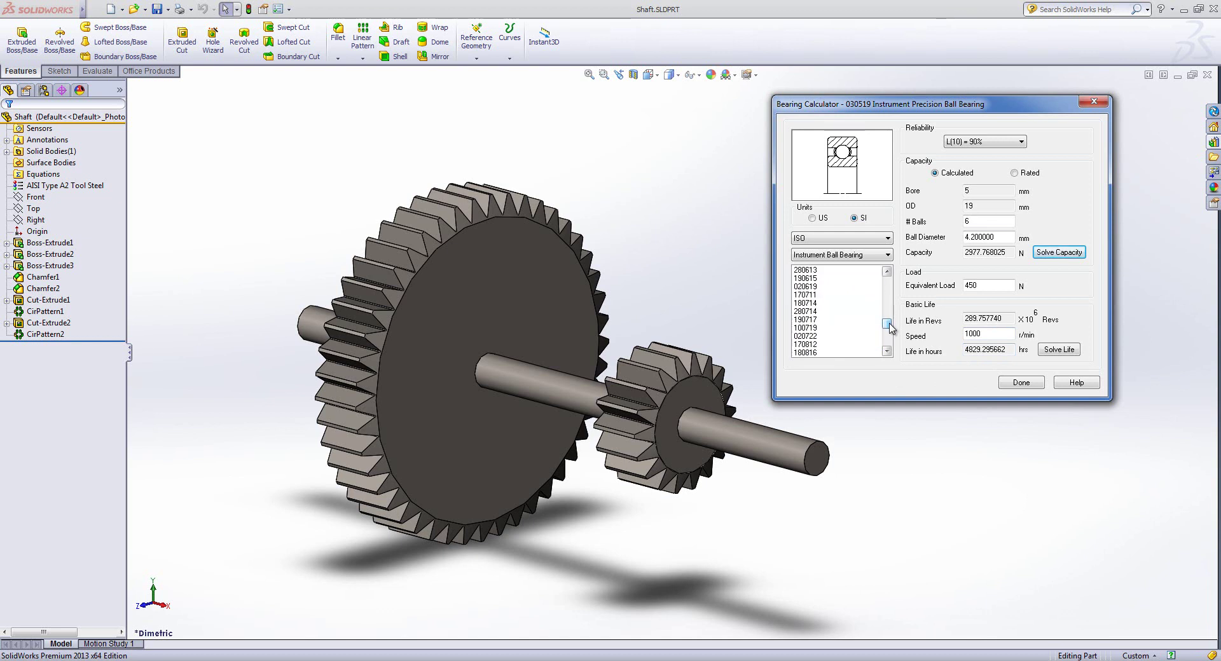
left_click(811, 336)
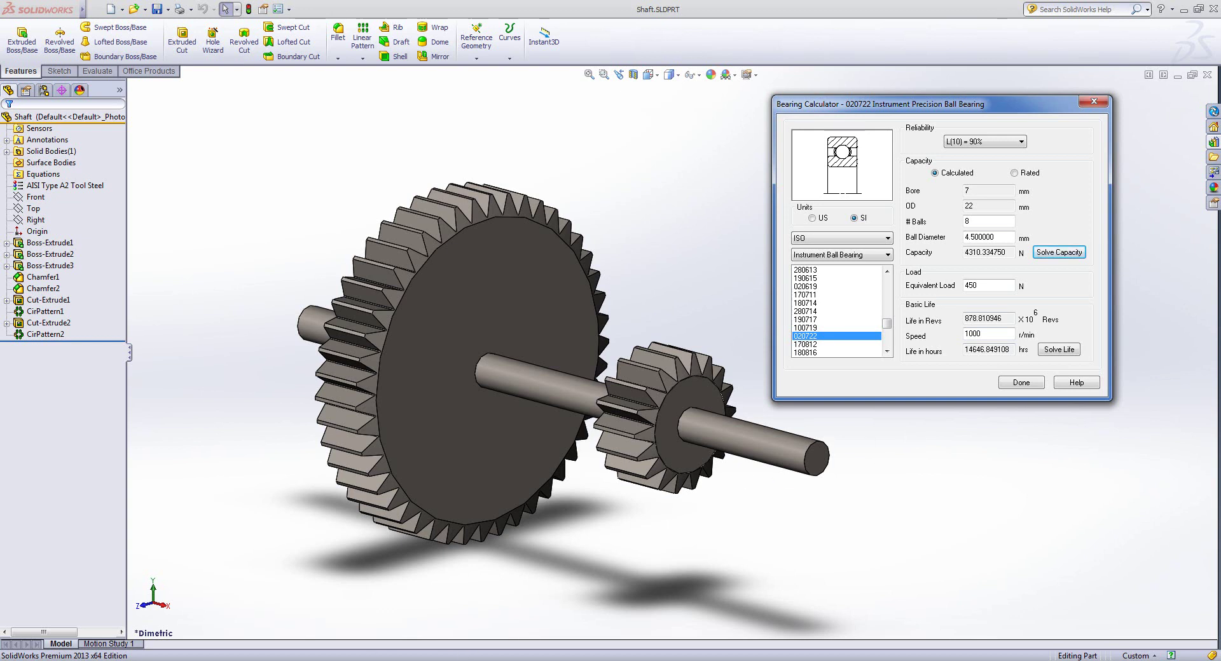
Step: Switch to the PowerPoint slide show to present the closing webinar slide
mouse_move(333, 659)
left_click(333, 633)
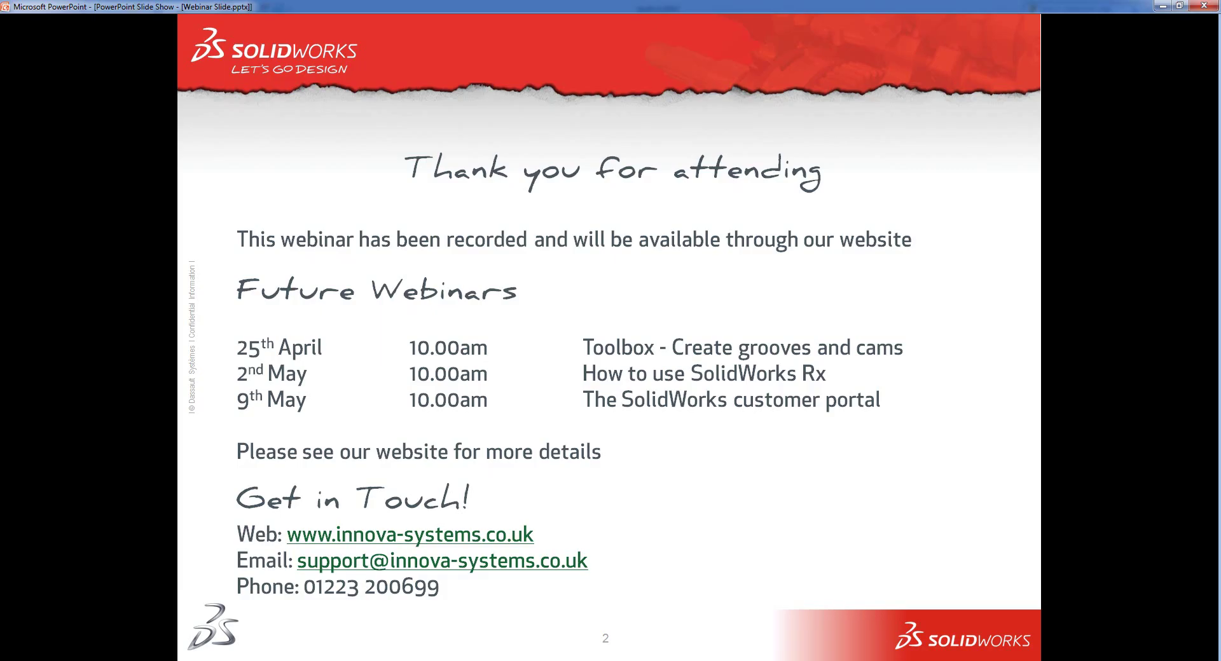